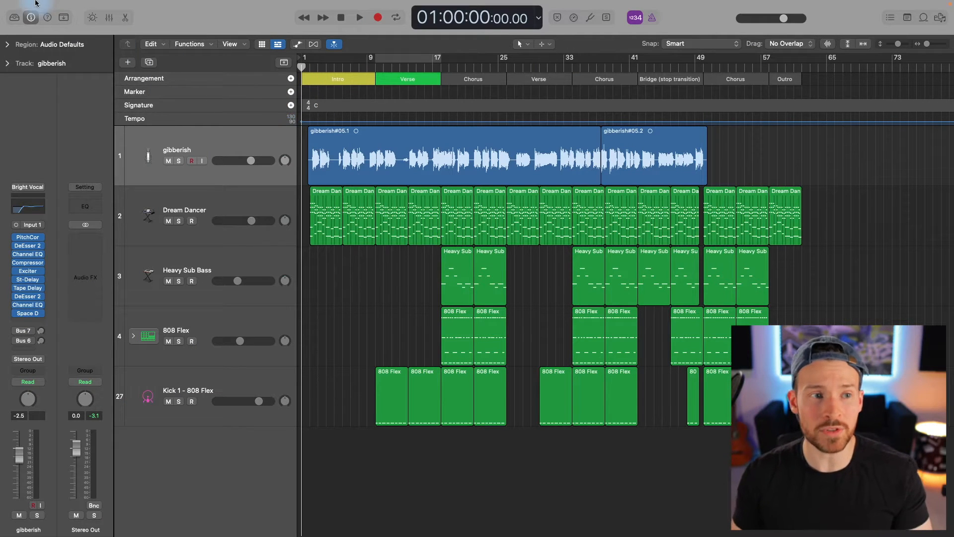
# Open the audio device settings and examine the available output devices.
pyautogui.moveTo(35, 4)
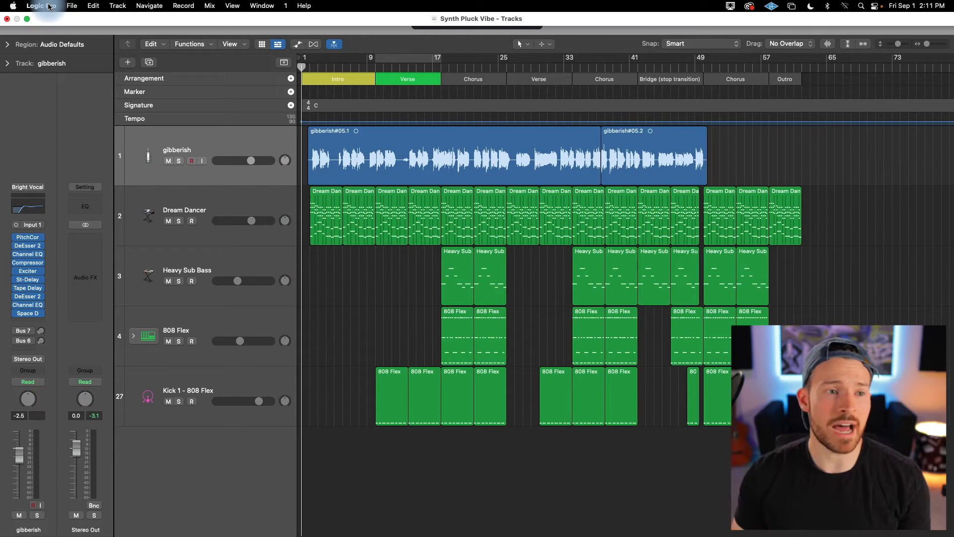
pyautogui.click(50, 7)
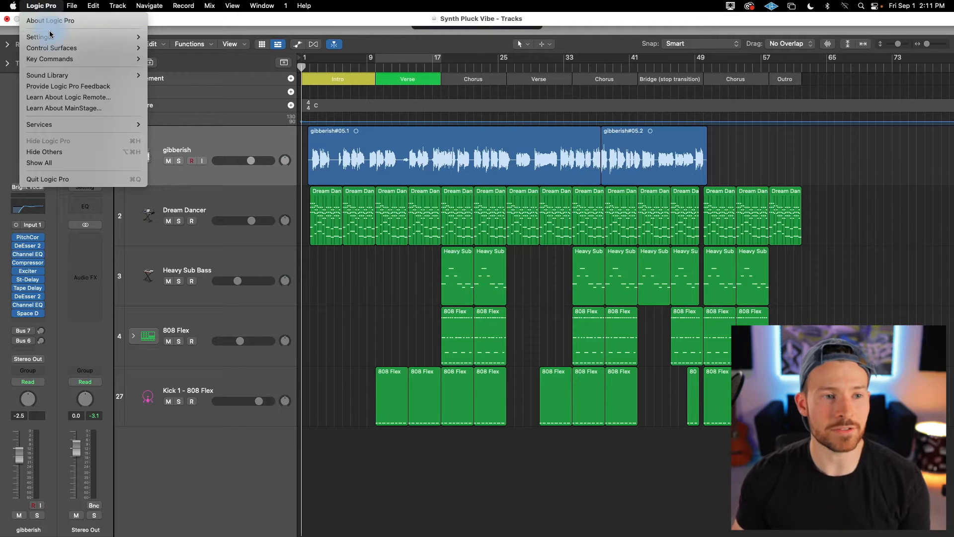
pyautogui.moveTo(39, 36)
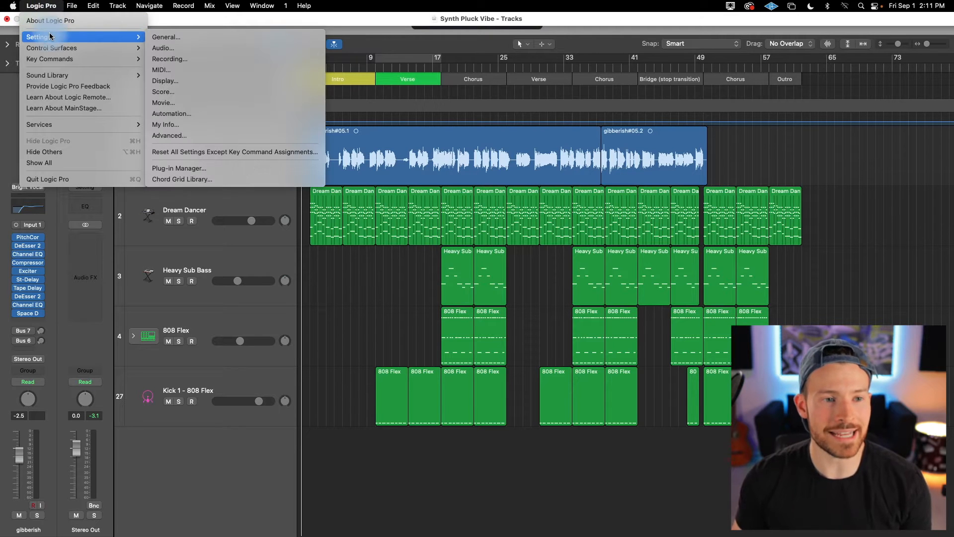
pyautogui.click(169, 48)
pyautogui.moveTo(522, 108); pyautogui.dragTo(486, 109)
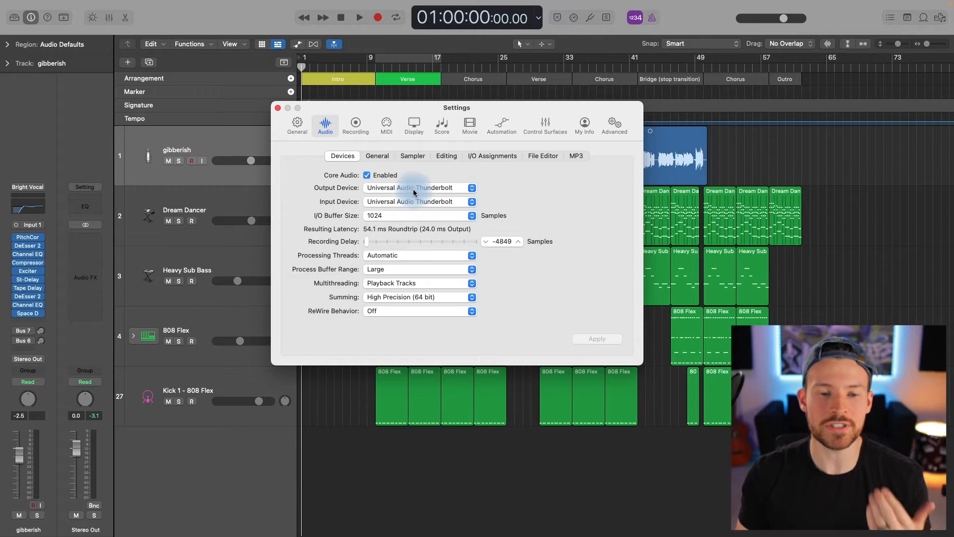
pyautogui.click(413, 189)
pyautogui.click(521, 199)
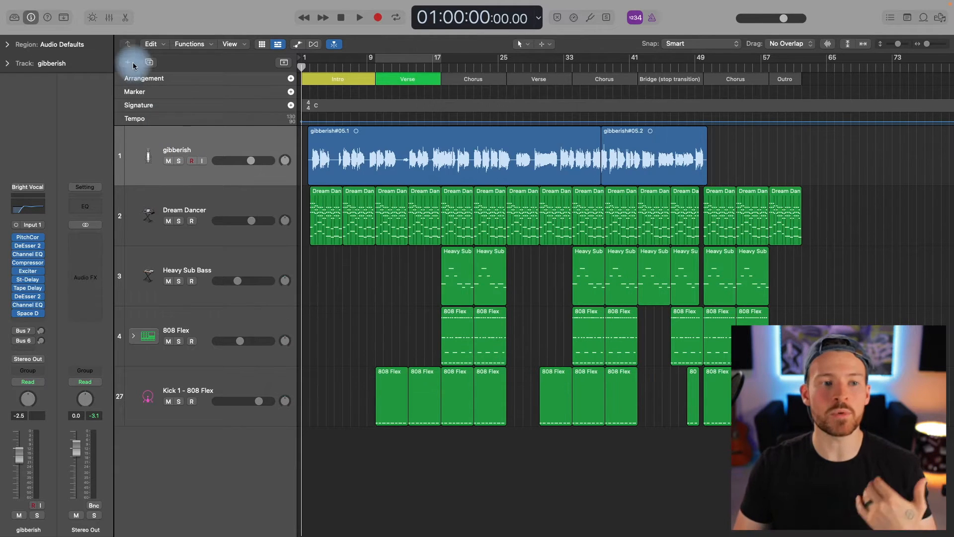
# Create one new audio track with its audio input set to Input 1.
pyautogui.click(128, 62)
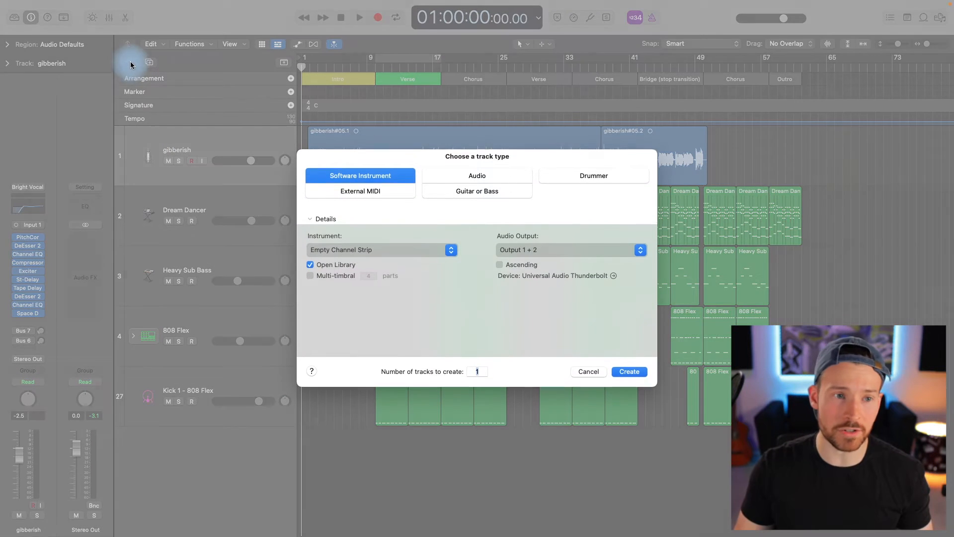
pyautogui.click(444, 179)
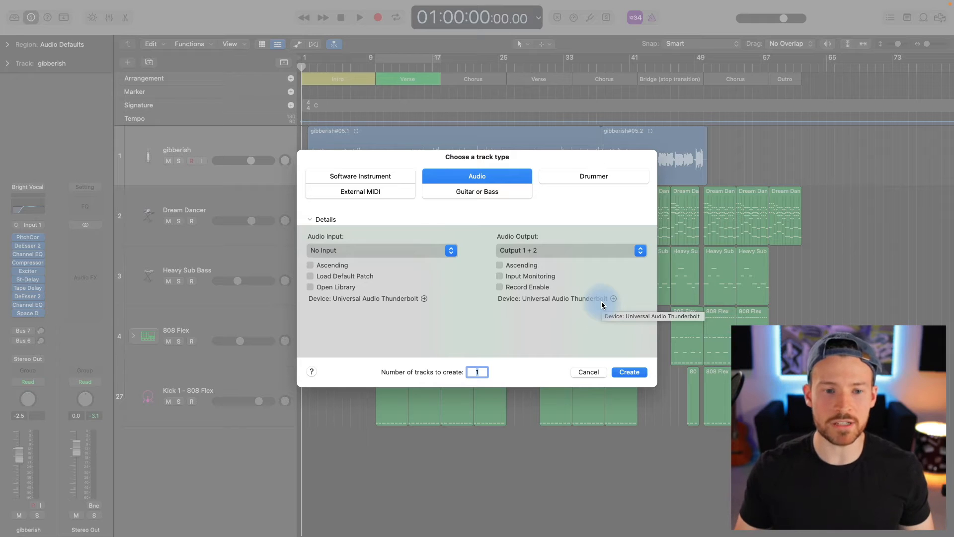
pyautogui.click(356, 250)
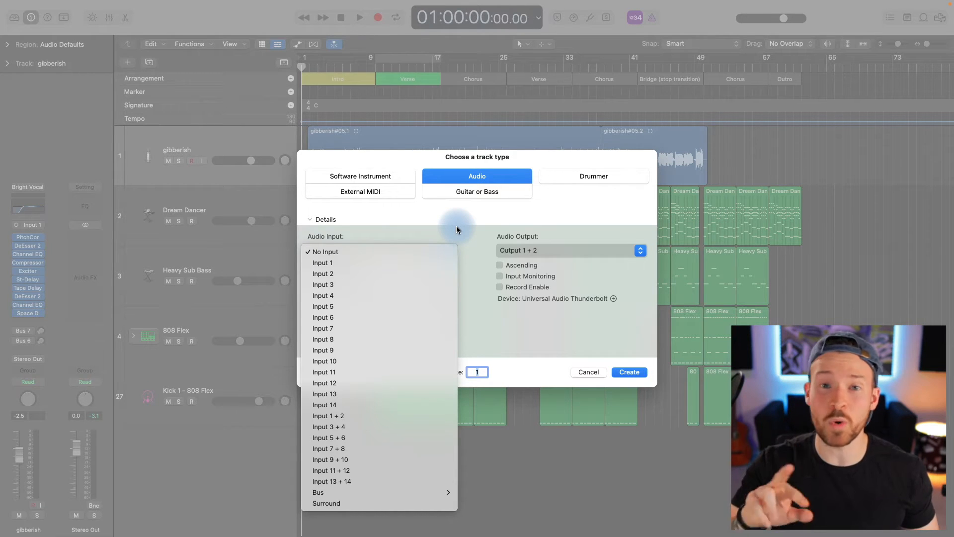
pyautogui.click(367, 263)
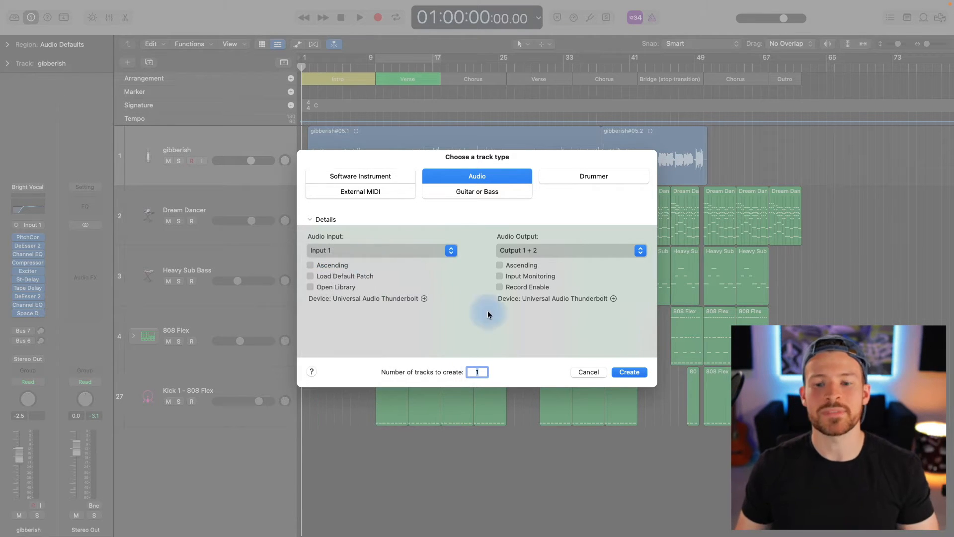
pyautogui.click(622, 371)
pyautogui.click(210, 199)
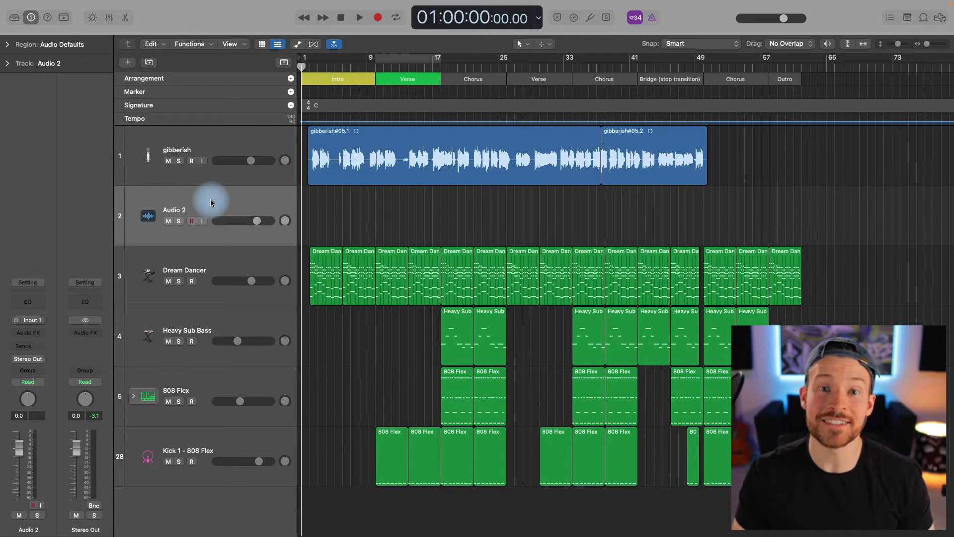
# Select the gibberish vocal track and check the input choices of its channel strip.
pyautogui.click(226, 144)
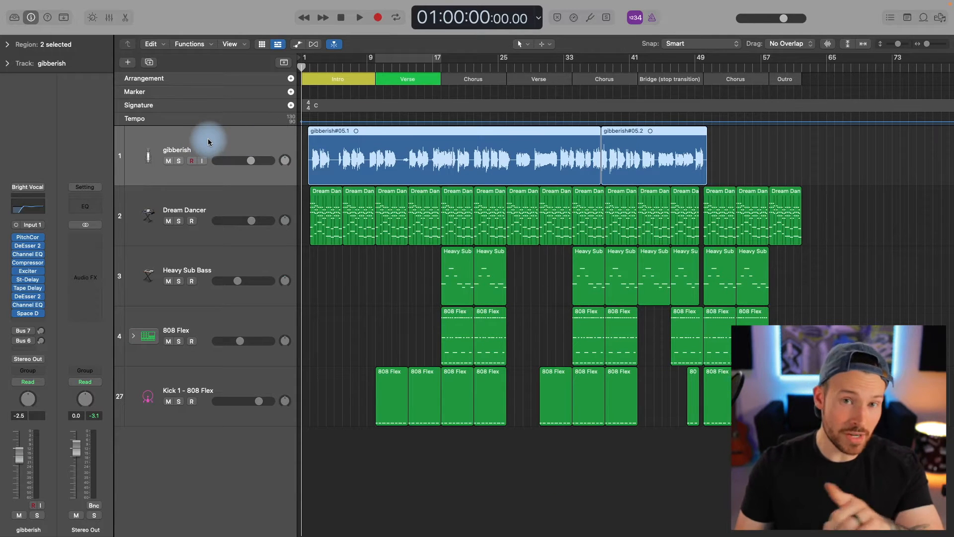
pyautogui.click(34, 229)
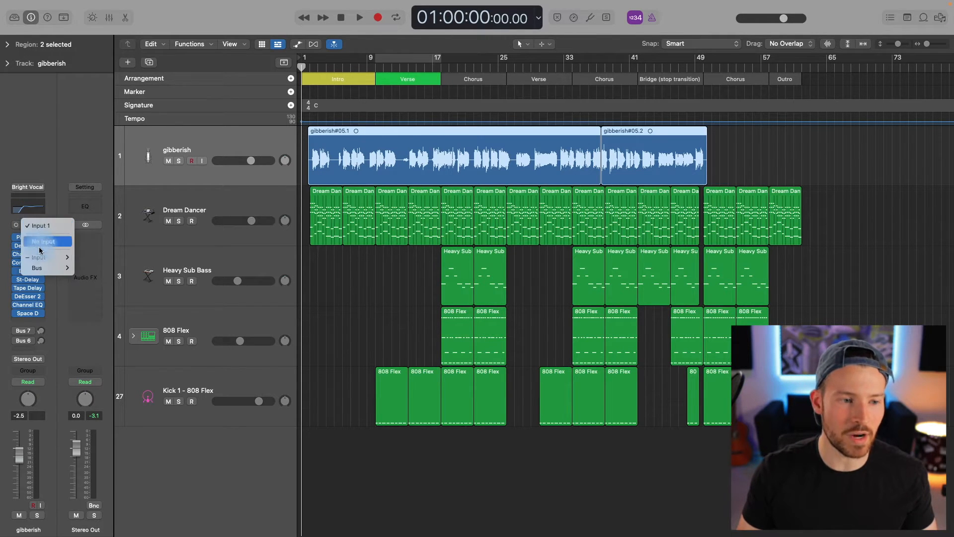
pyautogui.moveTo(42, 261)
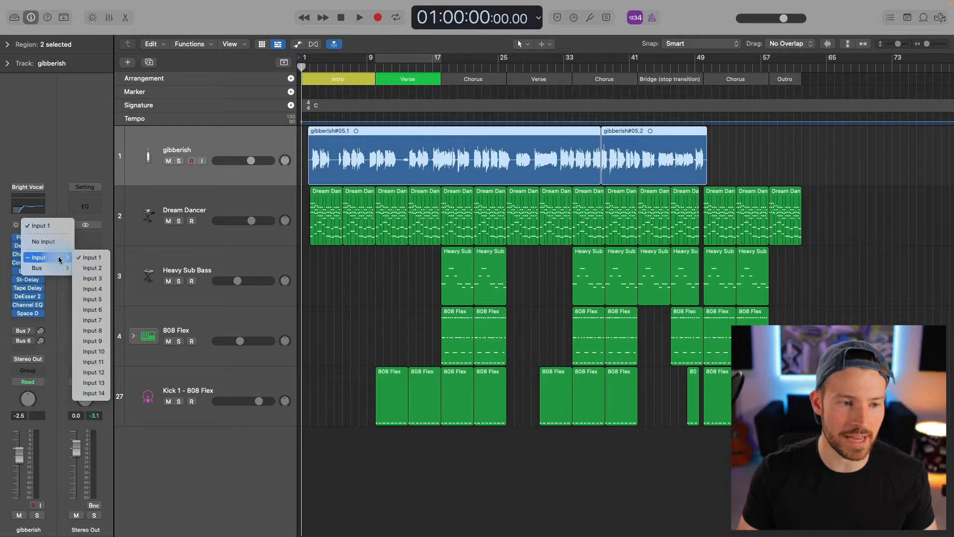
pyautogui.click(57, 170)
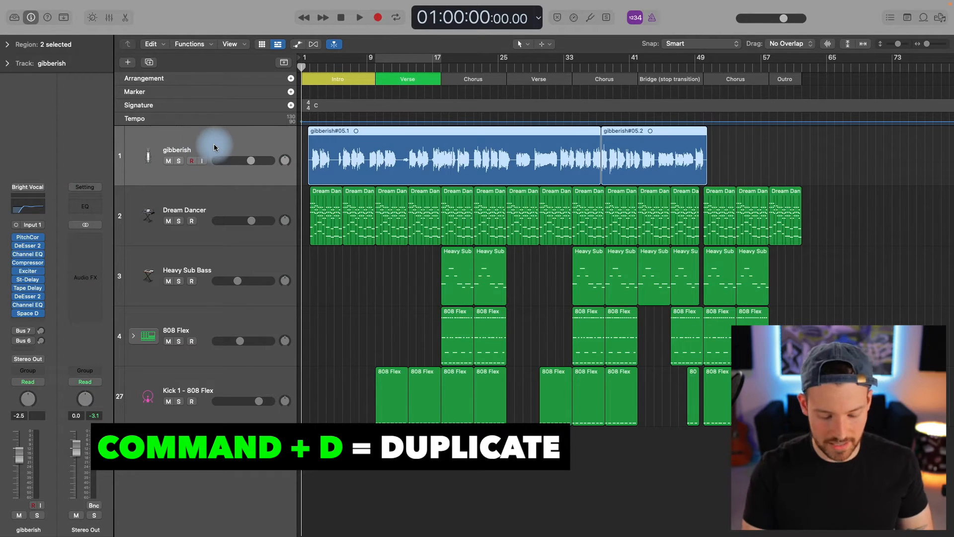
# Duplicate the gibberish track with its settings and reselect the original track.
pyautogui.press('super+d')
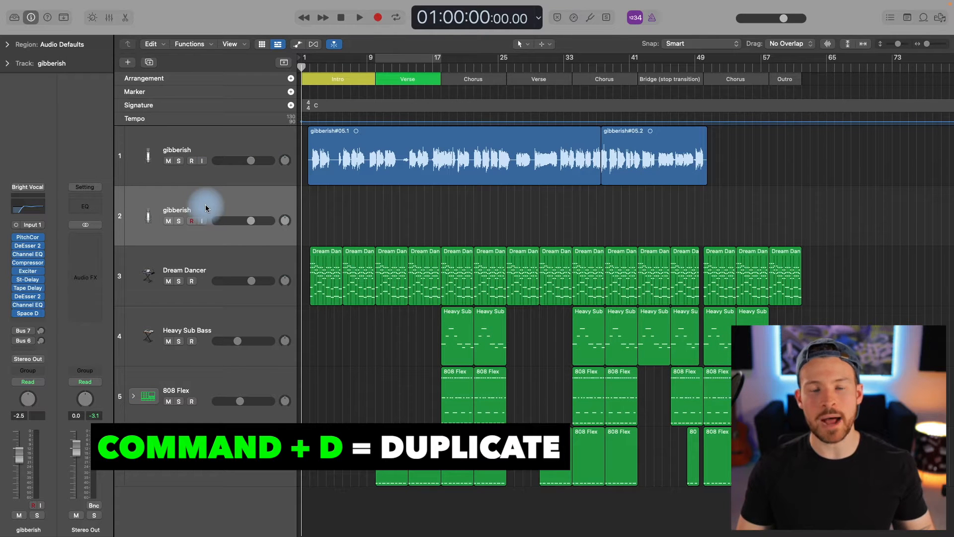
pyautogui.click(227, 141)
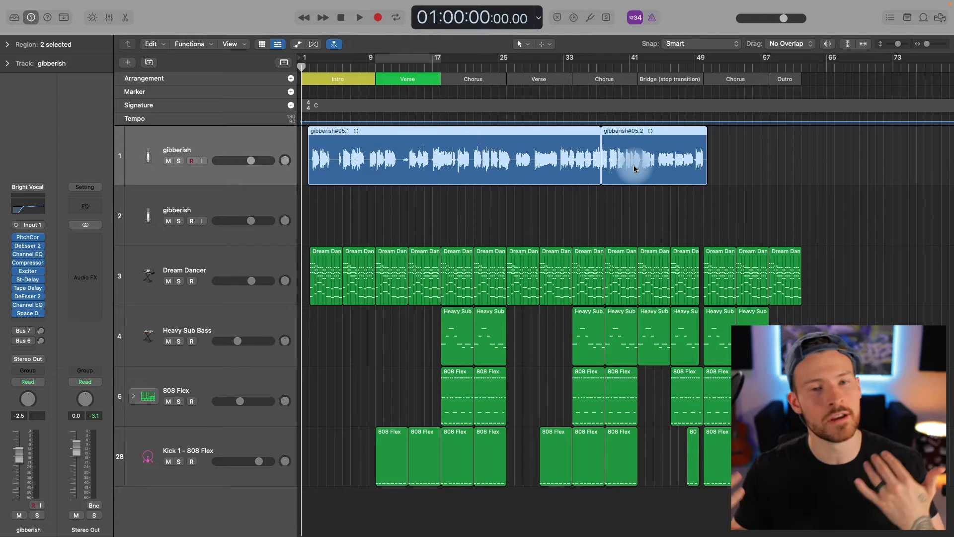
pyautogui.rightClick(231, 142)
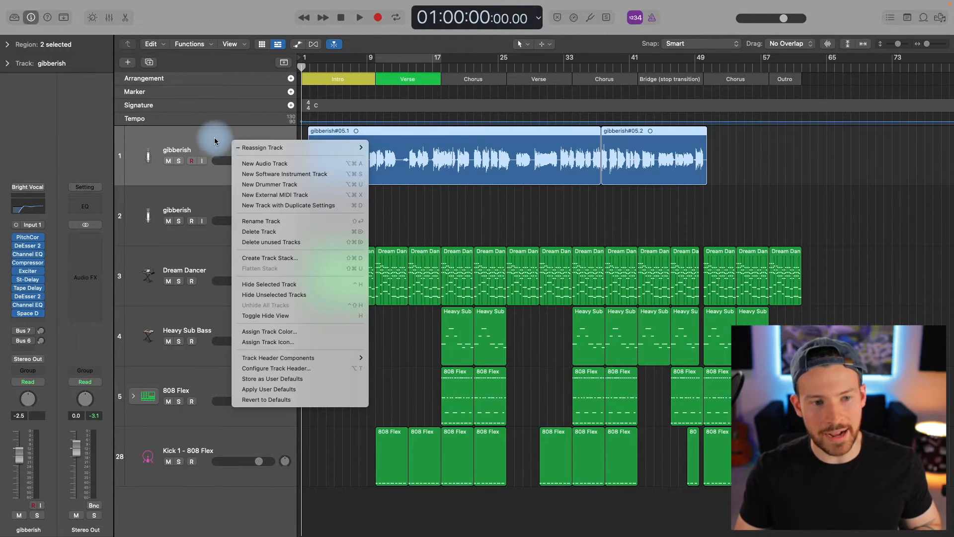
pyautogui.click(214, 137)
pyautogui.rightClick(212, 140)
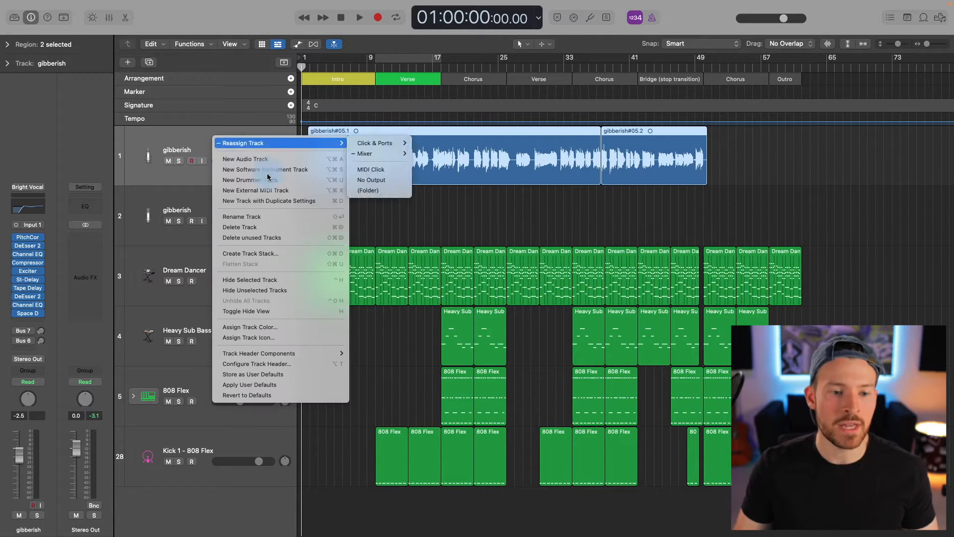
pyautogui.moveTo(309, 356)
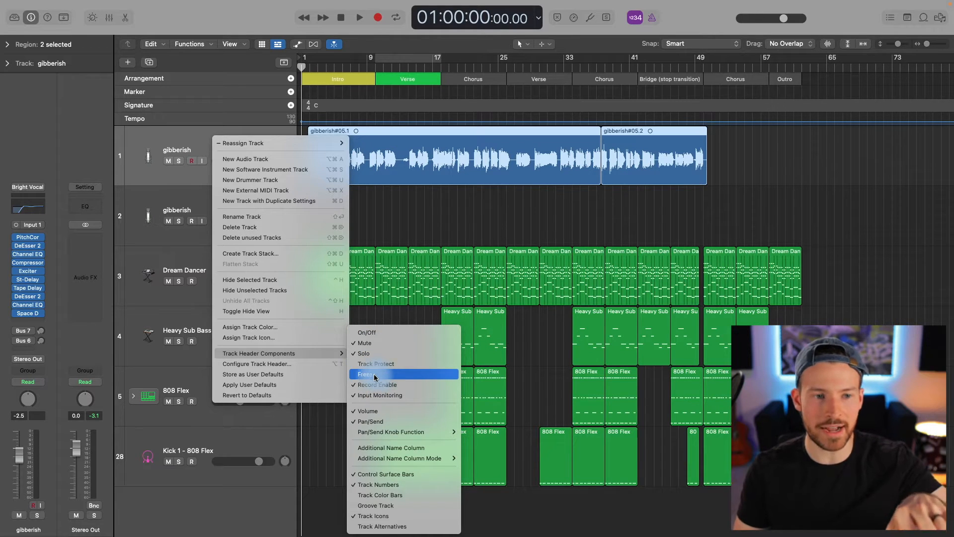
pyautogui.click(169, 167)
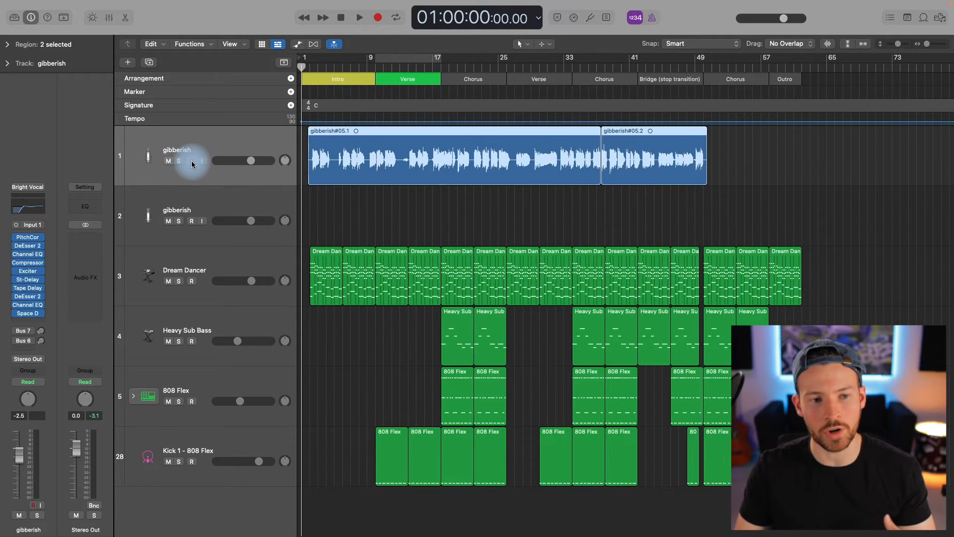
# Show the On/Off component in the track headers and switch off the original gibberish track.
pyautogui.rightClick(214, 142)
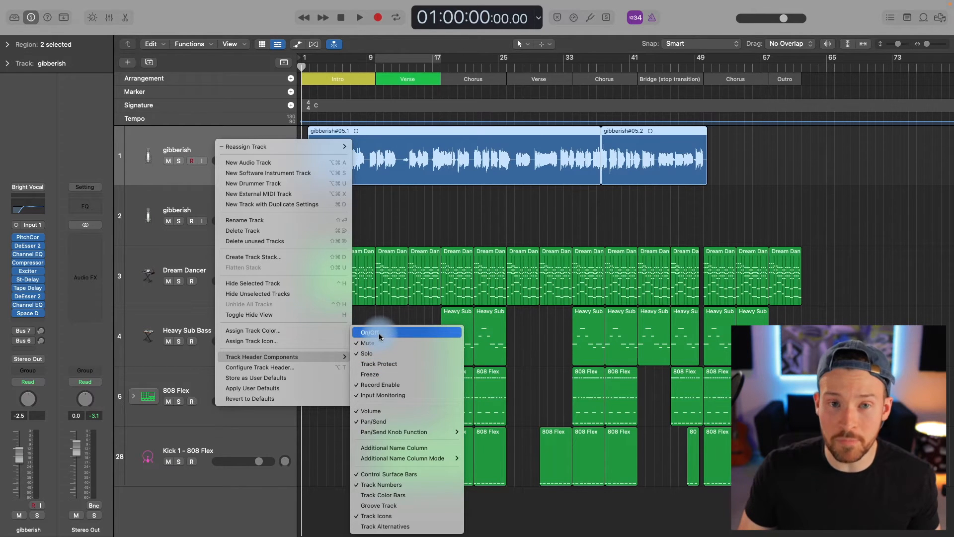
pyautogui.click(304, 258)
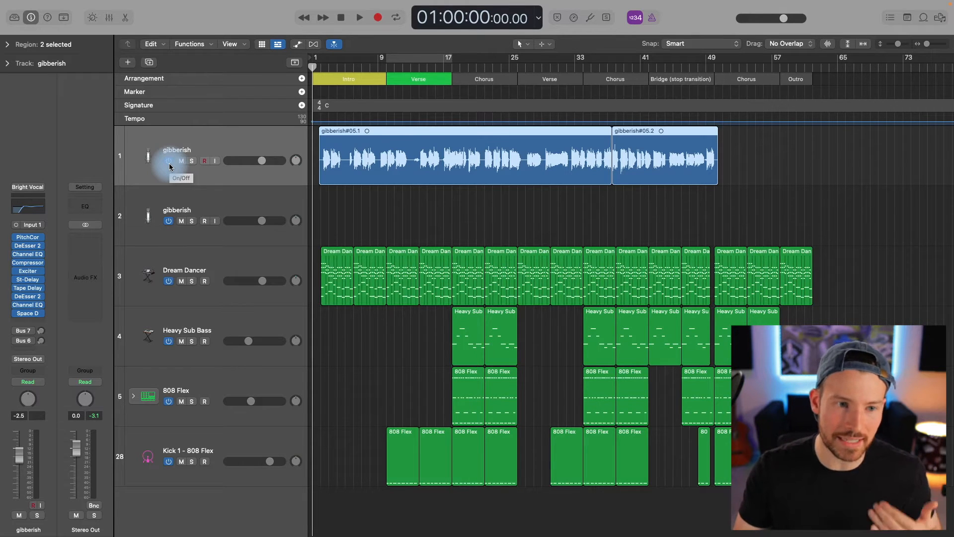
pyautogui.click(169, 163)
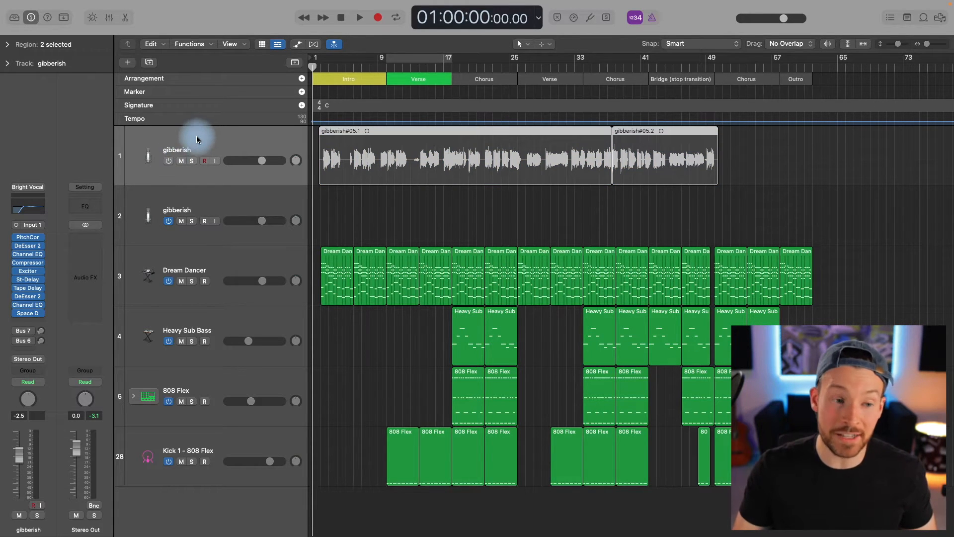
# Bypass all ten plug-ins on the original gibberish track, from PitchCor down to Space D.
pyautogui.click(15, 240)
pyautogui.click(16, 247)
pyautogui.click(15, 255)
pyautogui.click(15, 264)
pyautogui.click(15, 272)
pyautogui.click(15, 280)
pyautogui.click(16, 288)
pyautogui.click(15, 297)
pyautogui.click(15, 306)
pyautogui.click(15, 314)
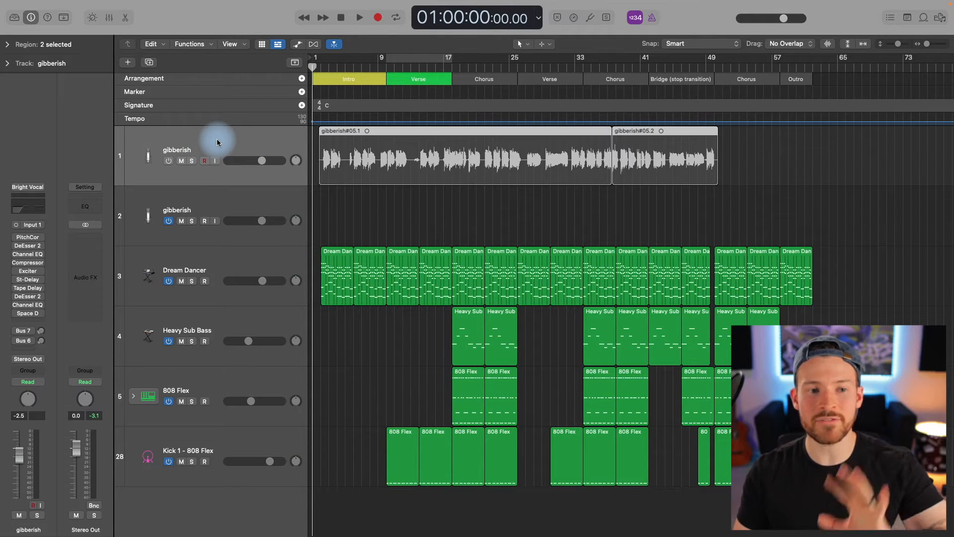
# Rename the switched-off gibberish track as "gibberish MELODY IDEAS".
pyautogui.doubleClick(179, 149)
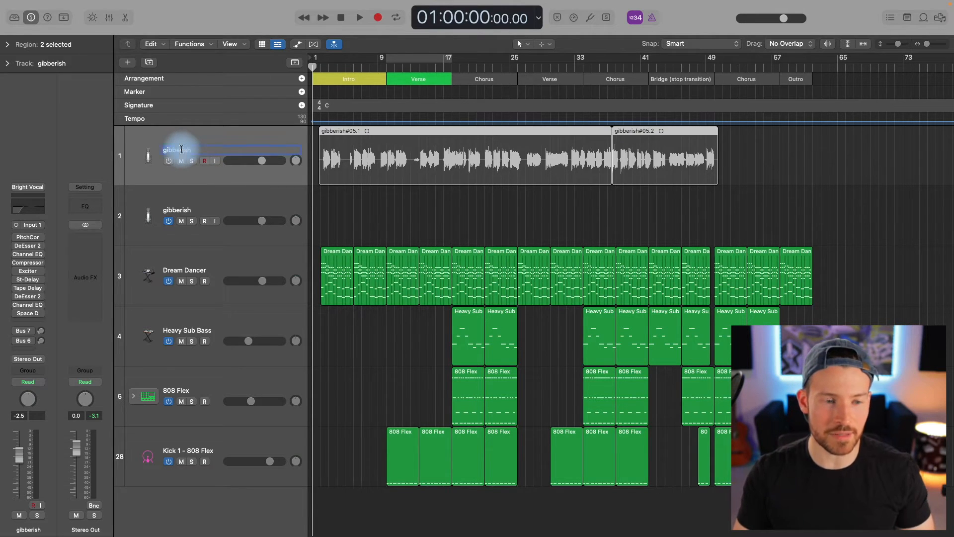
pyautogui.press('Right')
pyautogui.write('MELODY IDEAS')
pyautogui.press('Return')
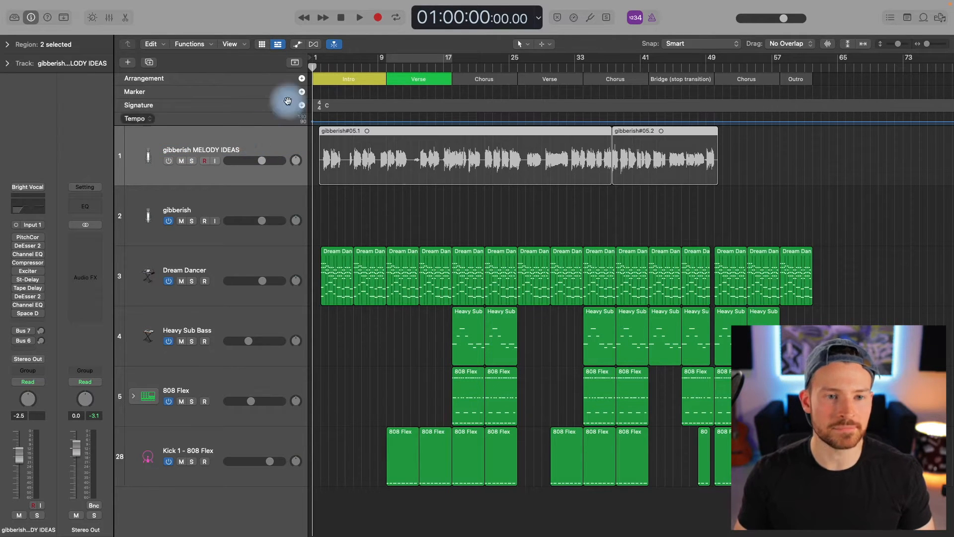
# Hide the gibberish MELODY IDEAS track and check it by revealing the hidden tracks and concealing them again.
pyautogui.rightClick(244, 141)
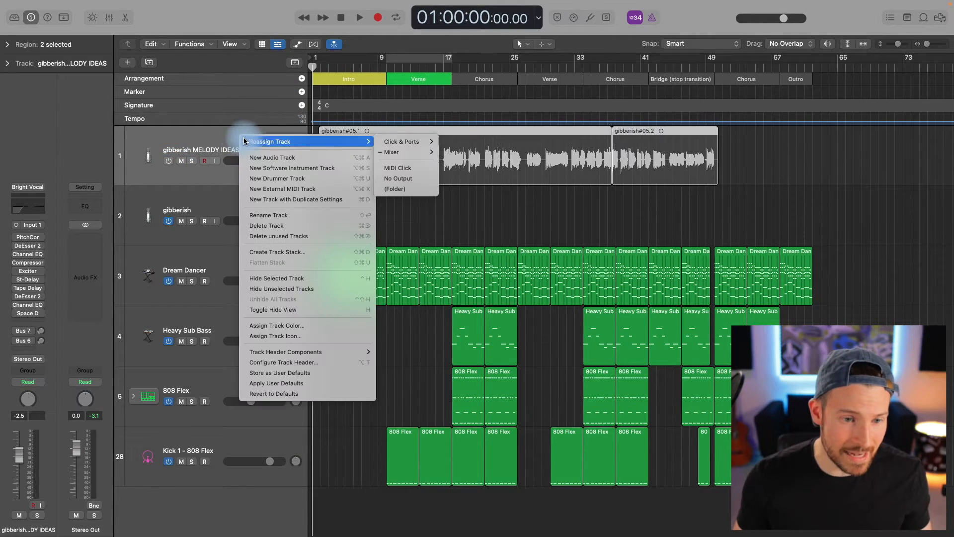
pyautogui.click(292, 280)
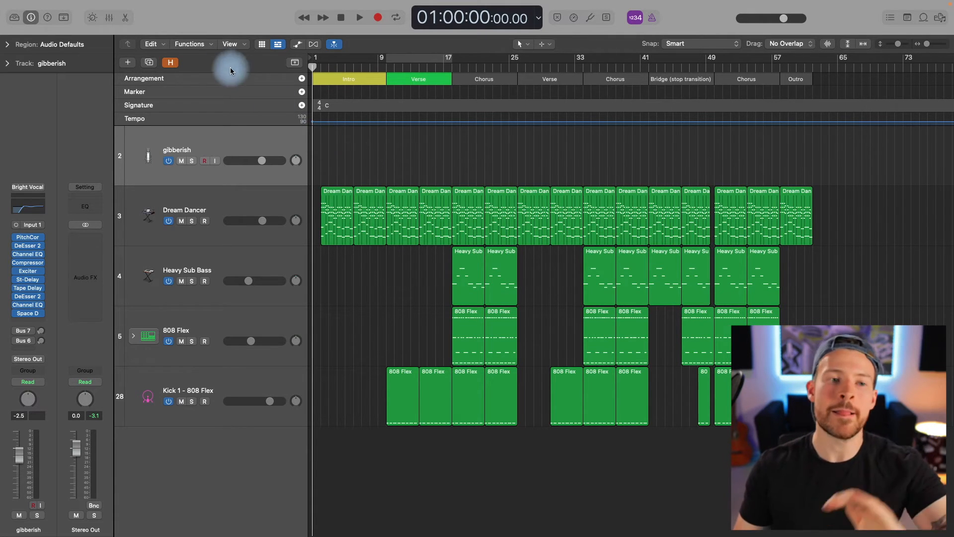
pyautogui.click(171, 63)
pyautogui.click(170, 63)
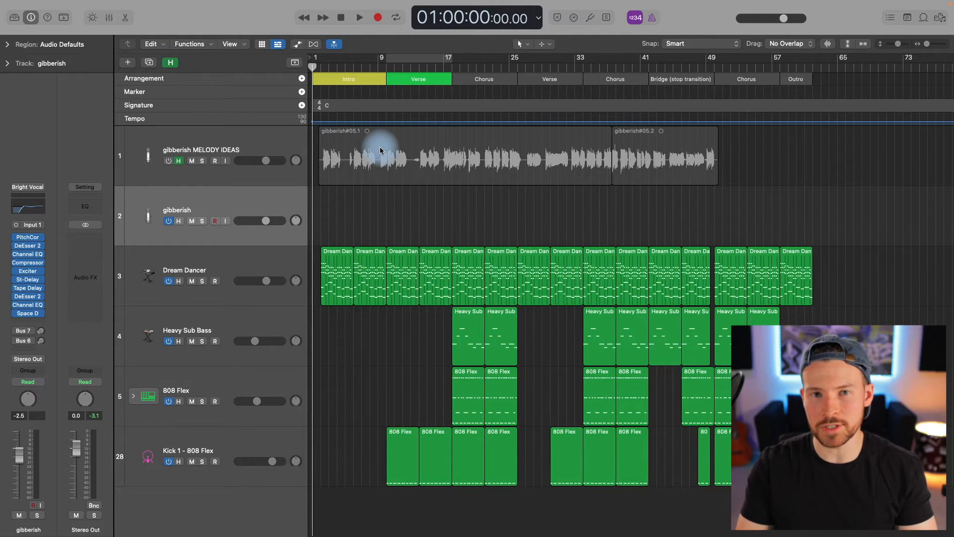
pyautogui.click(172, 63)
pyautogui.click(362, 156)
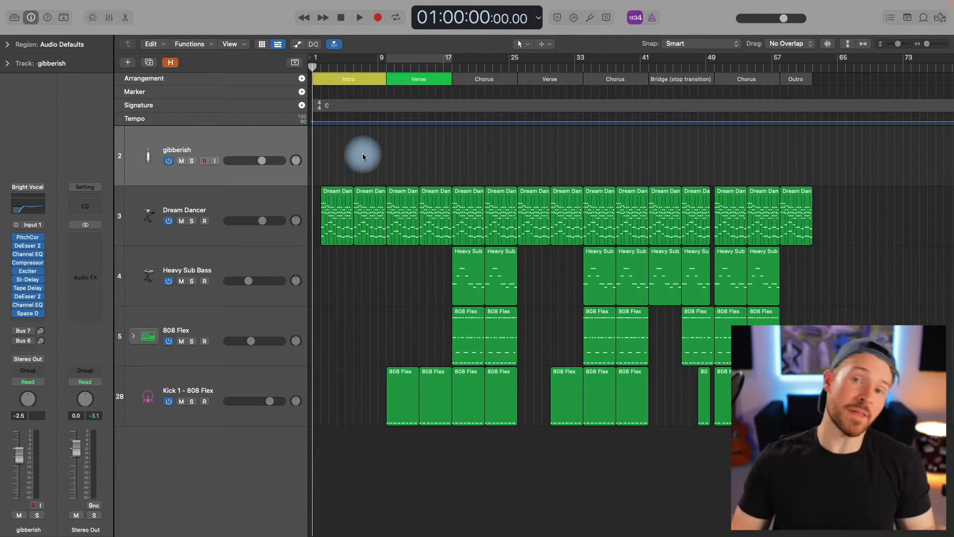